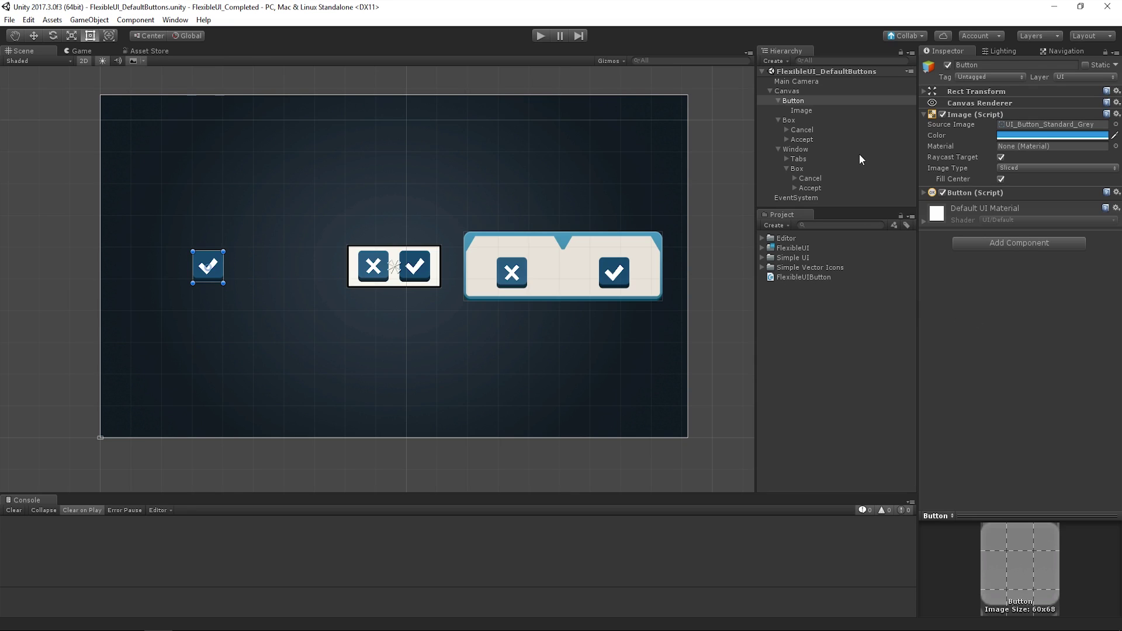
Set the image color of the Accept button in the standalone Box to the green preset.
{"action": "left_click_drag", "start_coordinate": [840, 205], "coordinate": [839, 239]}
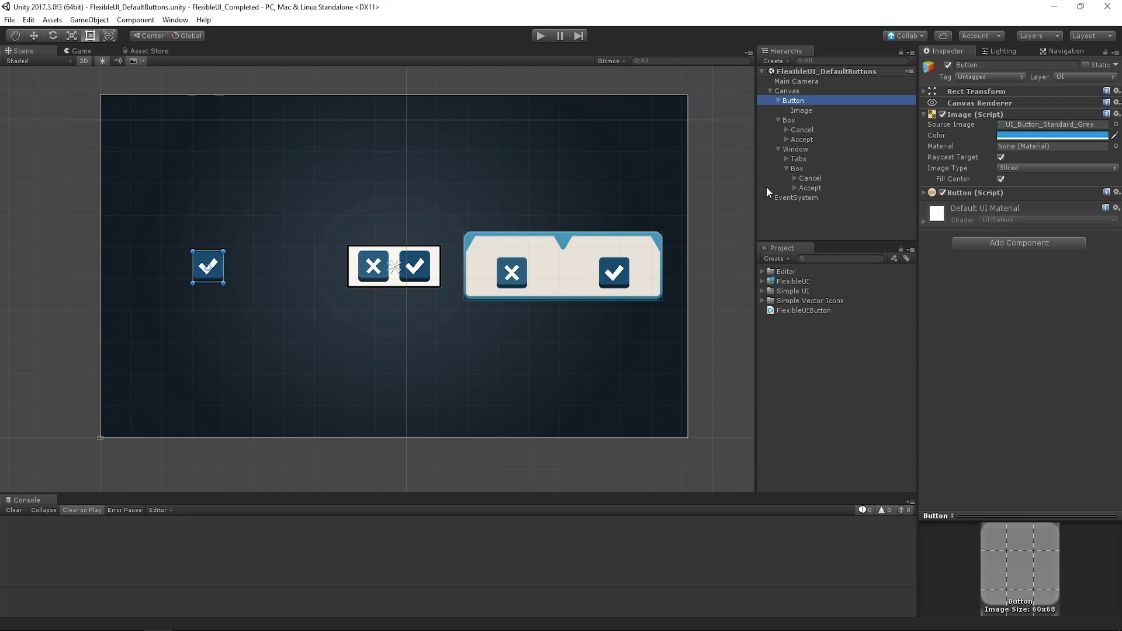
{"action": "left_click", "coordinate": [810, 140]}
{"action": "left_click", "coordinate": [1008, 137]}
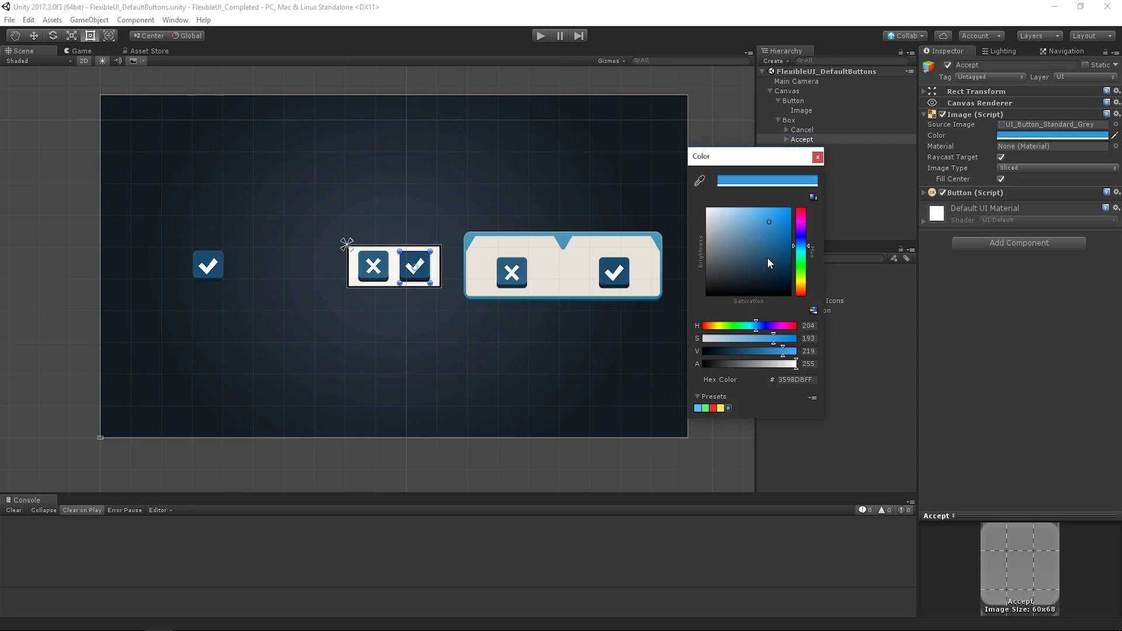
{"action": "left_click", "coordinate": [706, 409]}
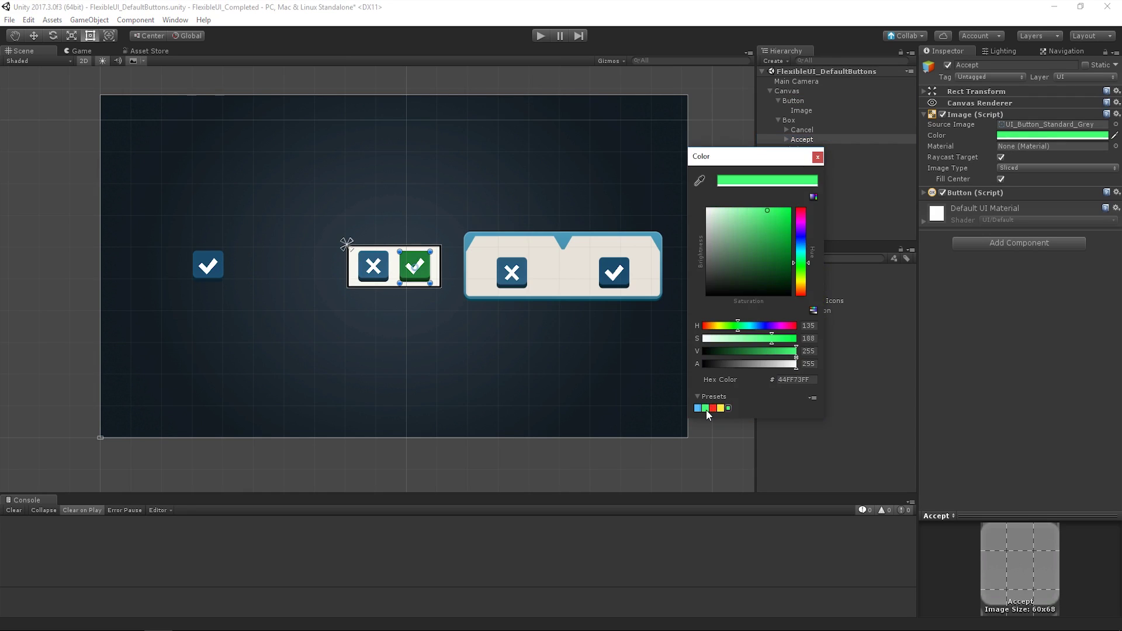
{"action": "left_click", "coordinate": [818, 156]}
Set the image color of the standalone Button under Canvas to the green preset.
{"action": "left_click", "coordinate": [795, 94]}
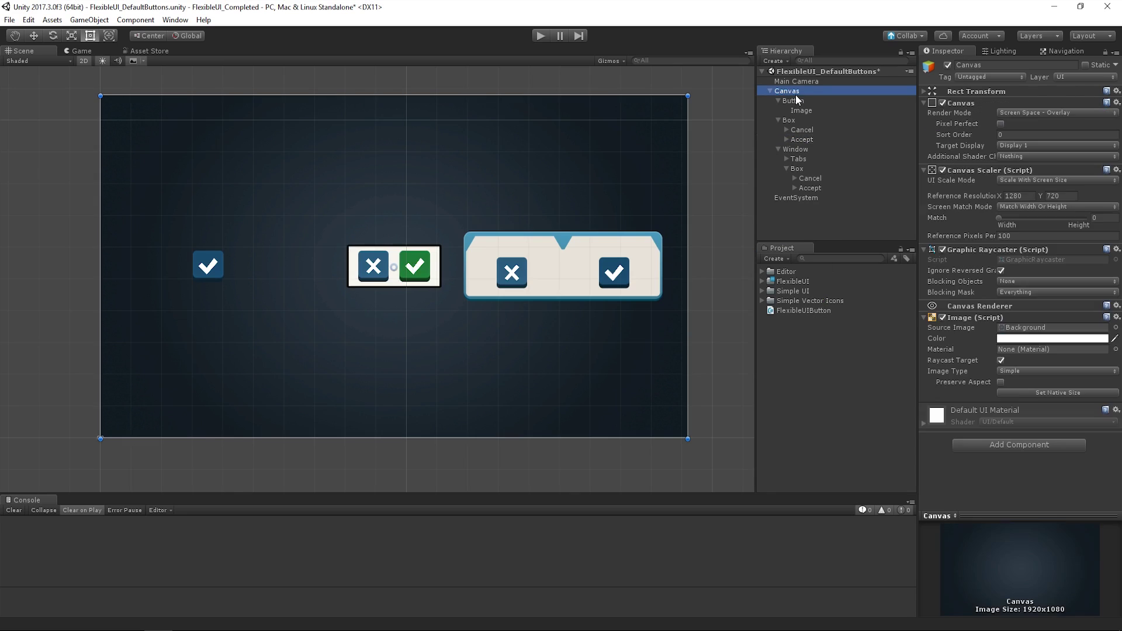
{"action": "left_click", "coordinate": [818, 102]}
{"action": "left_click", "coordinate": [1003, 136]}
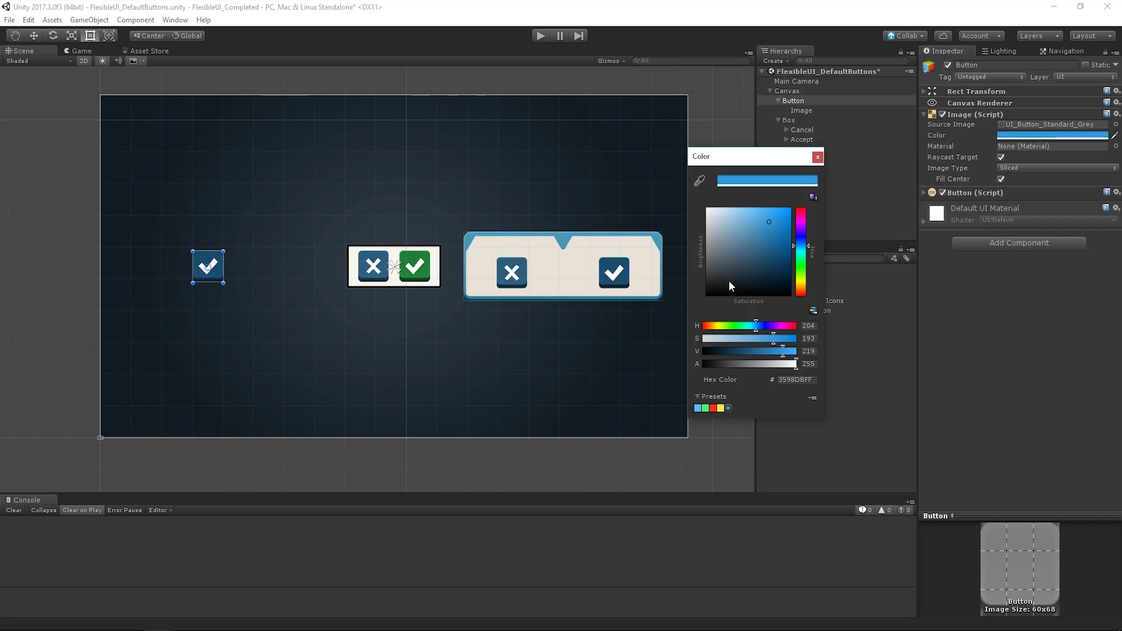
{"action": "left_click", "coordinate": [705, 408]}
{"action": "left_click", "coordinate": [817, 156]}
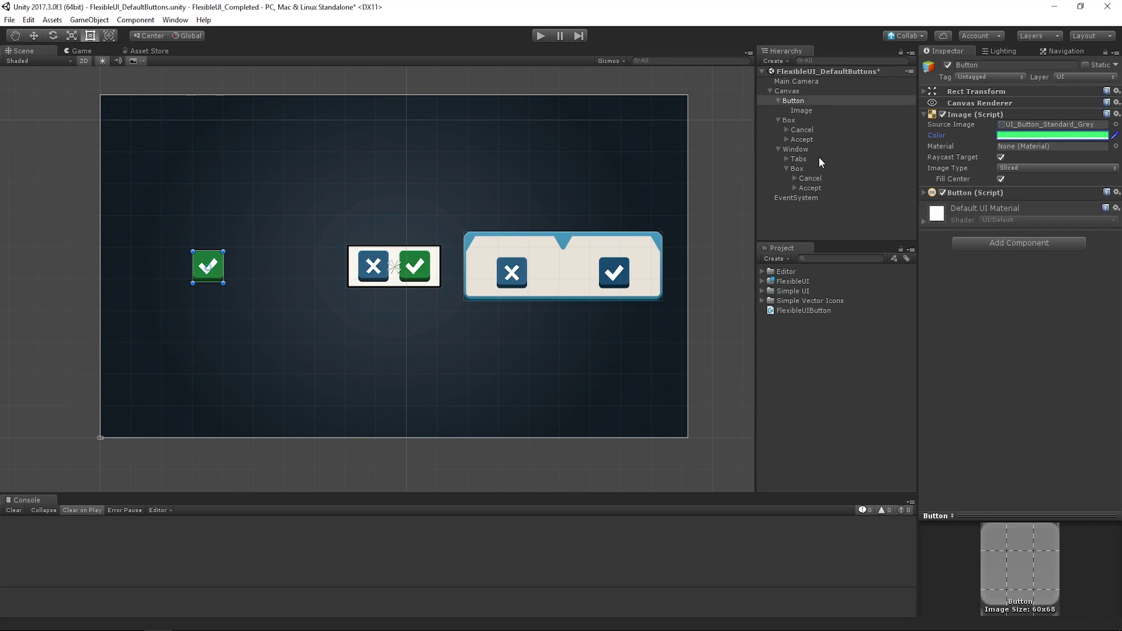
Set the image color of the Accept button inside the Window's Box to the green preset.
{"action": "left_click", "coordinate": [809, 188]}
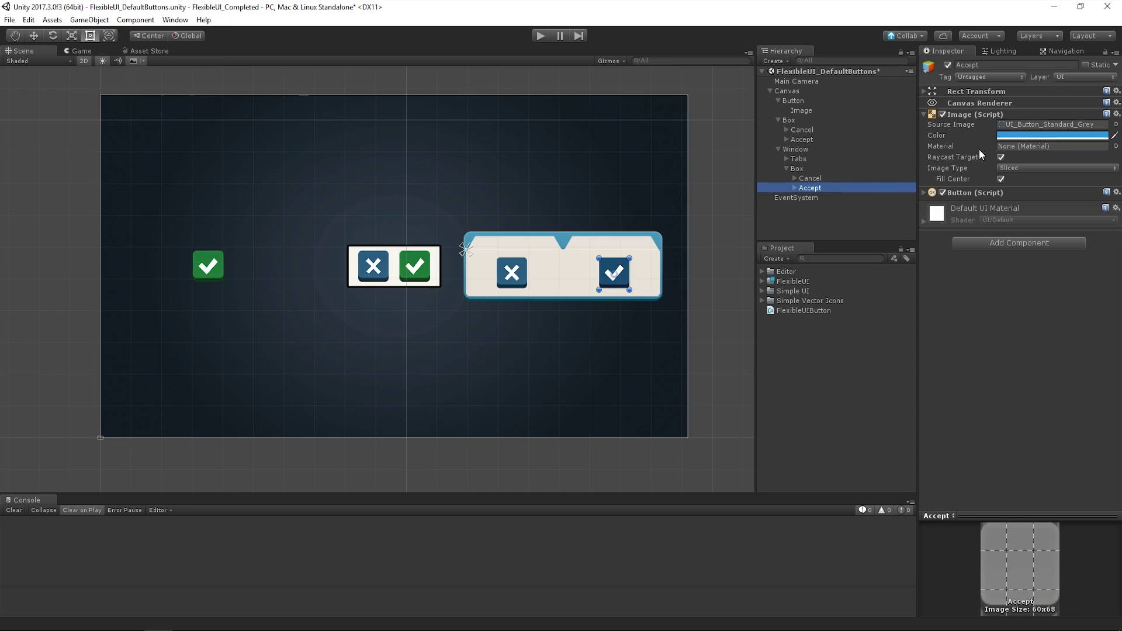
{"action": "left_click", "coordinate": [1003, 136]}
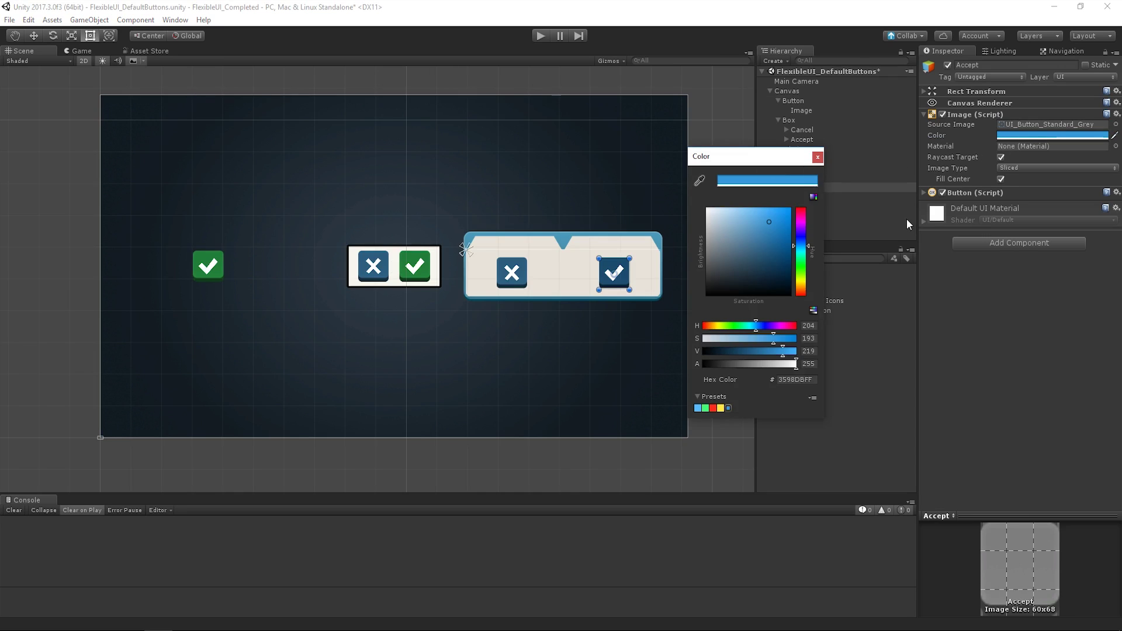
{"action": "left_click", "coordinate": [705, 409]}
{"action": "left_click", "coordinate": [818, 156]}
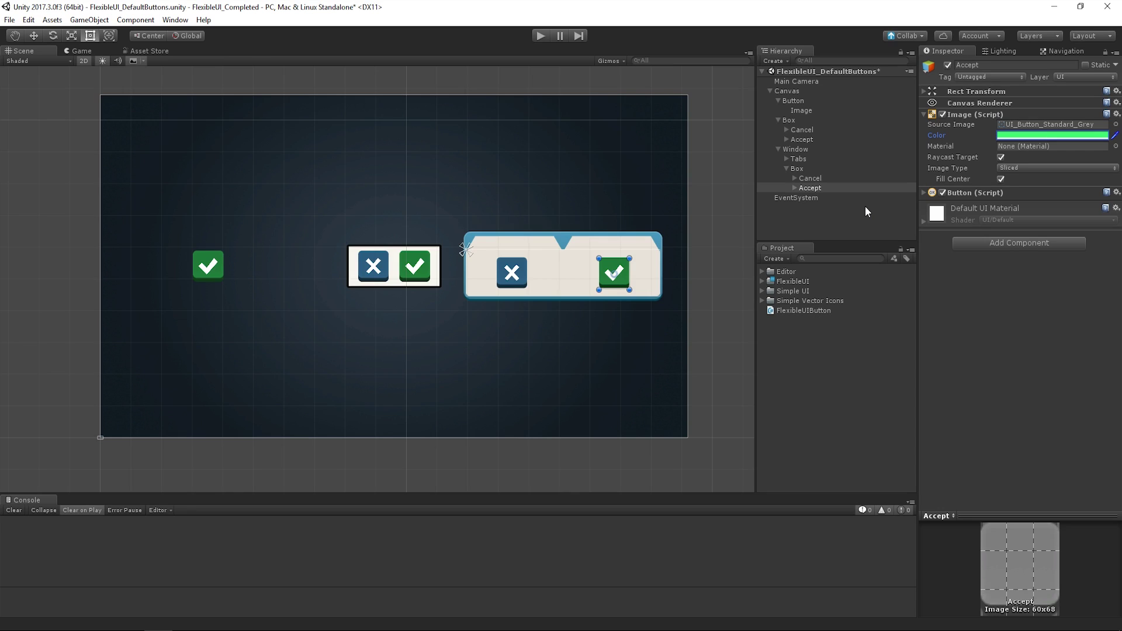
Open the FlexibleUI_FlexibleButtons scene from the FlexibleUI Scenes folder and collapse that folder.
{"action": "left_click", "coordinate": [761, 282]}
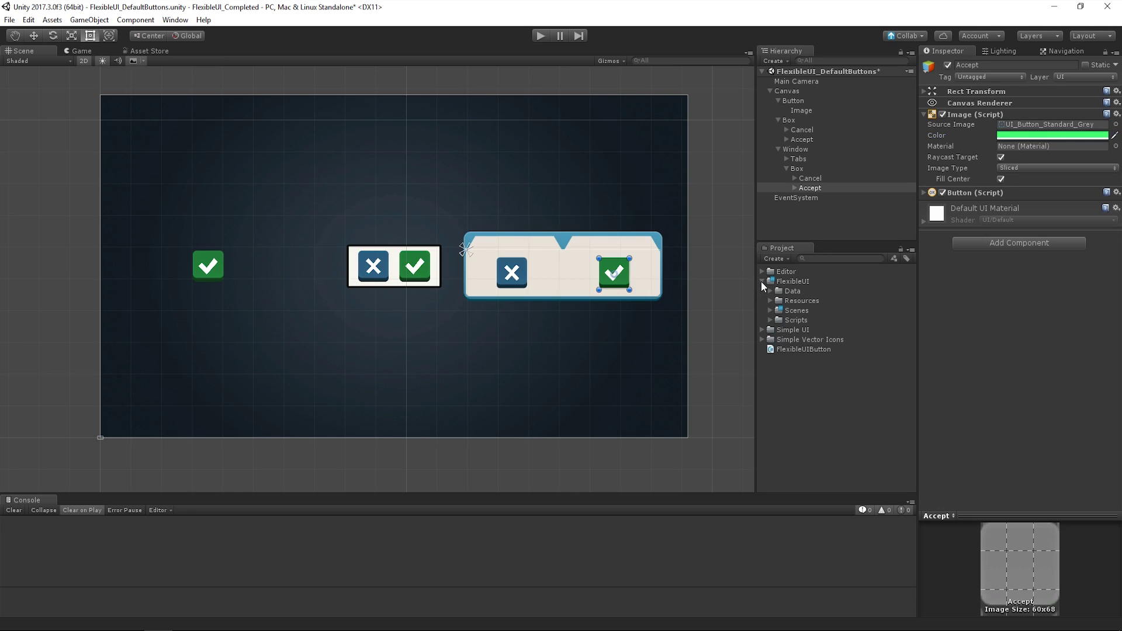
{"action": "left_click", "coordinate": [772, 311]}
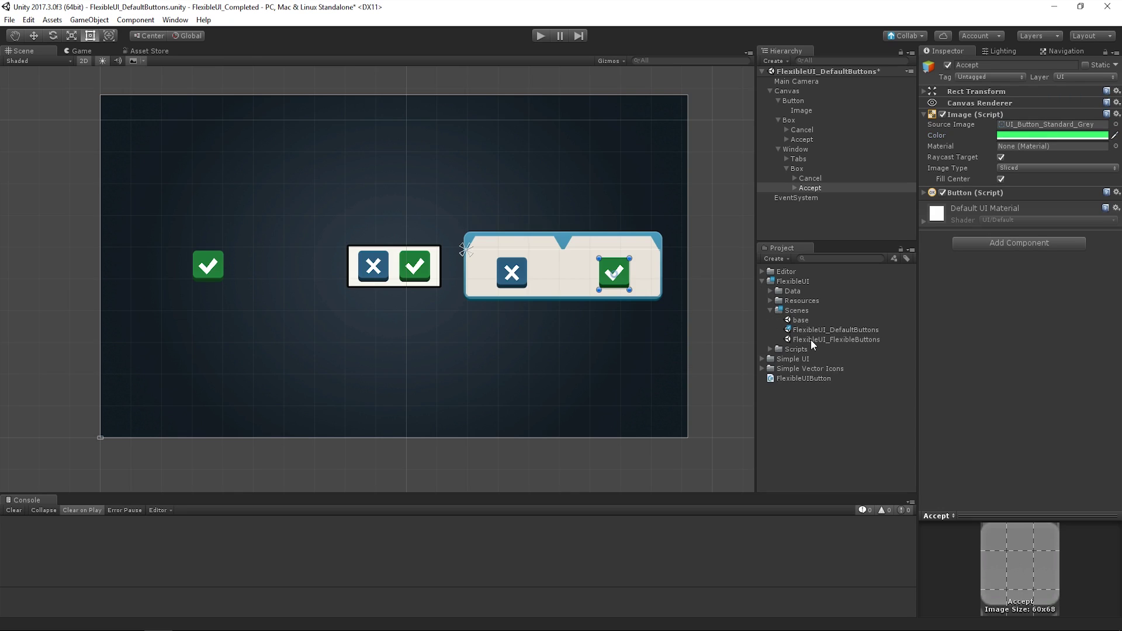
{"action": "double_click", "coordinate": [811, 339]}
{"action": "left_click", "coordinate": [602, 349]}
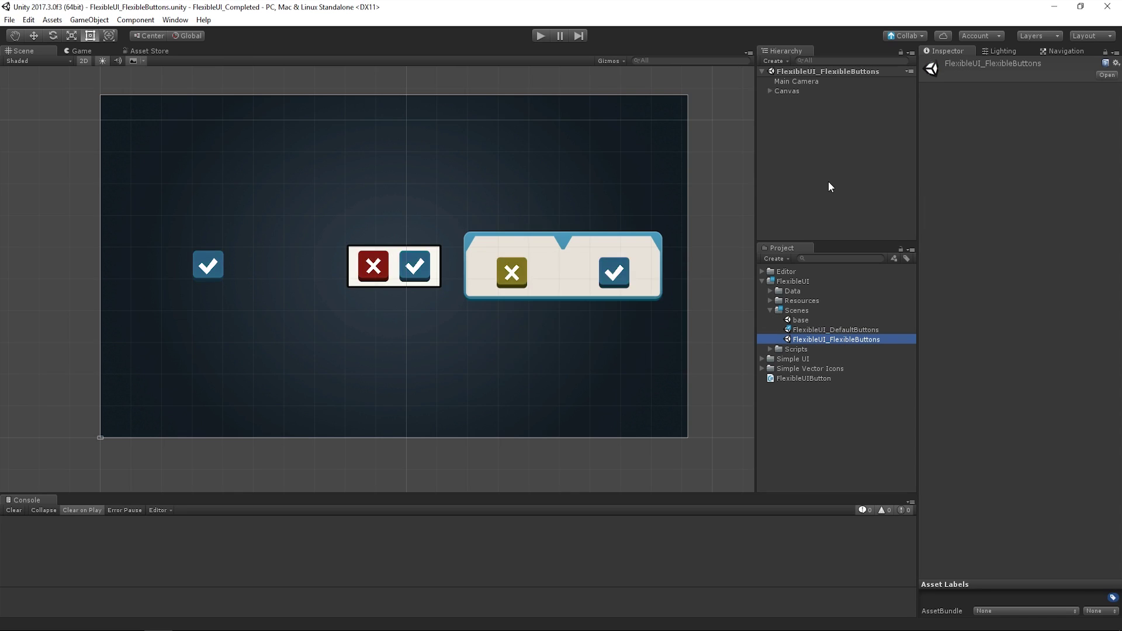
{"action": "left_click", "coordinate": [770, 311]}
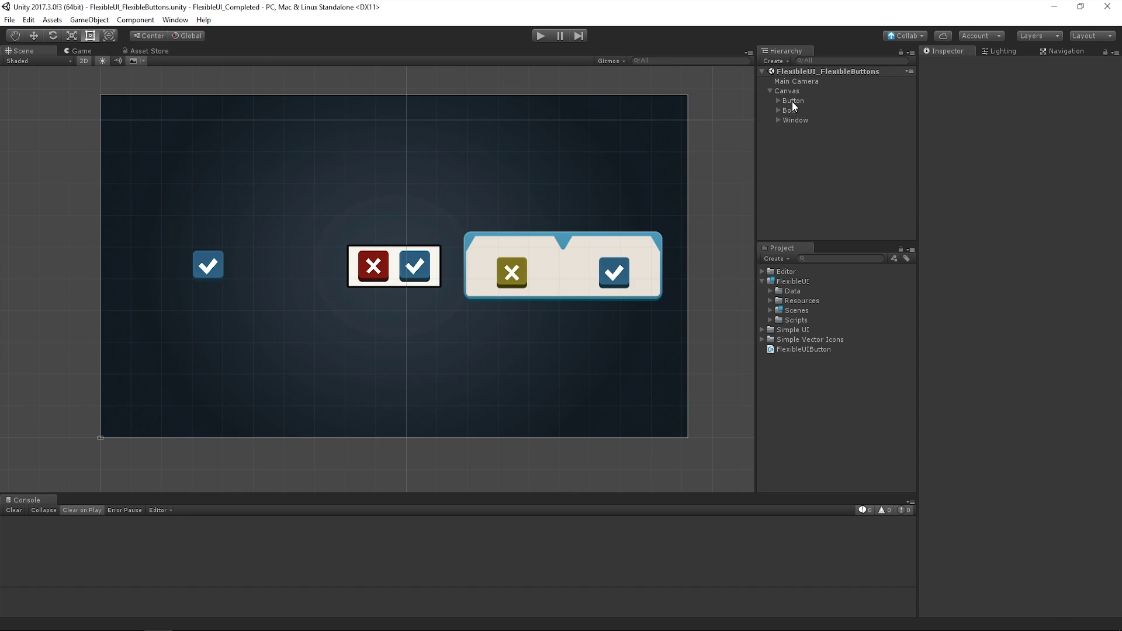
Open the Default Skin asset that the standalone Button uses as its Skin Data.
{"action": "left_click", "coordinate": [792, 101]}
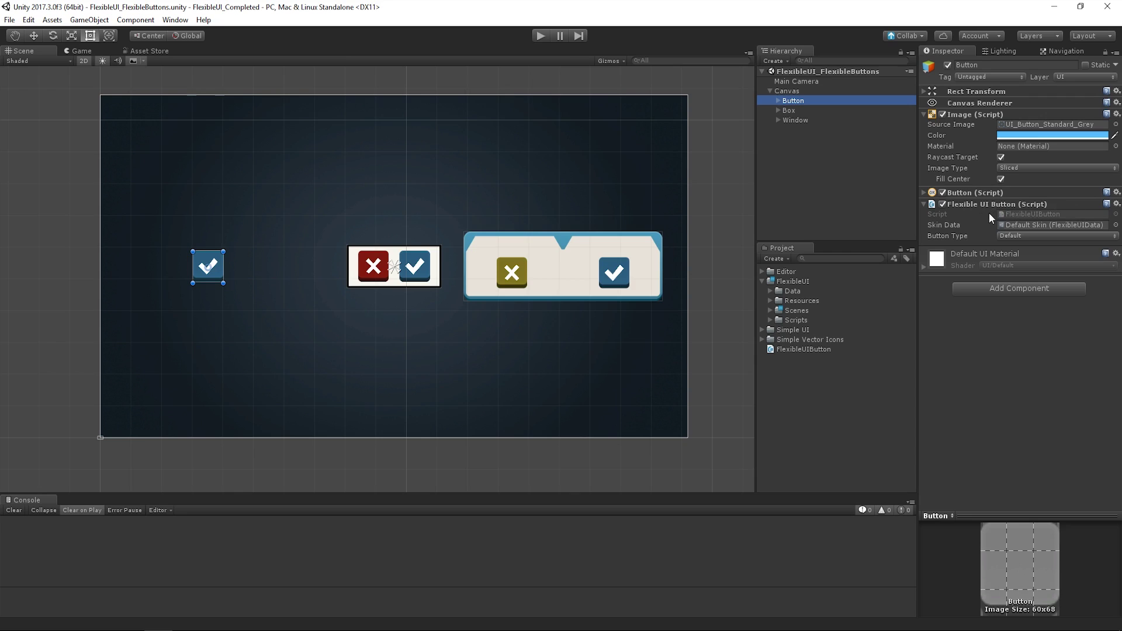
{"action": "double_click", "coordinate": [1034, 224]}
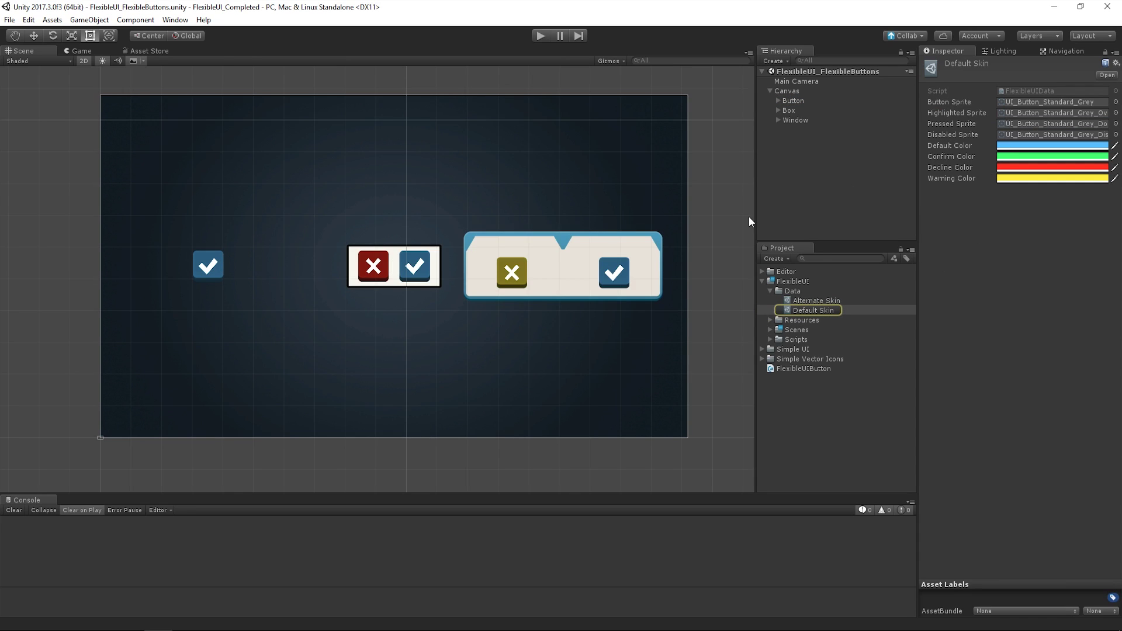
Try other hues for the Default Skin's Default Color and set it to the green preset.
{"action": "left_click", "coordinate": [1009, 145]}
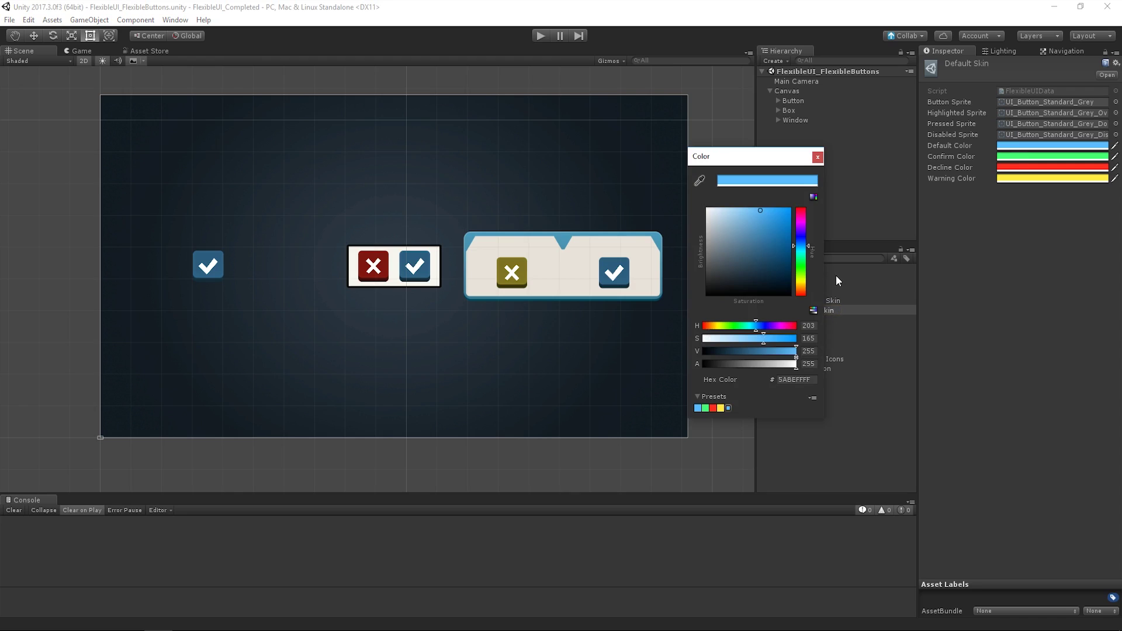
{"action": "left_click_drag", "start_coordinate": [743, 216], "coordinate": [771, 186]}
{"action": "mouse_move", "coordinate": [760, 231]}
{"action": "left_mouse_down"}
{"action": "mouse_move", "coordinate": [745, 243]}
{"action": "mouse_move", "coordinate": [748, 219]}
{"action": "mouse_move", "coordinate": [770, 212]}
{"action": "left_mouse_up"}
{"action": "left_click", "coordinate": [801, 265]}
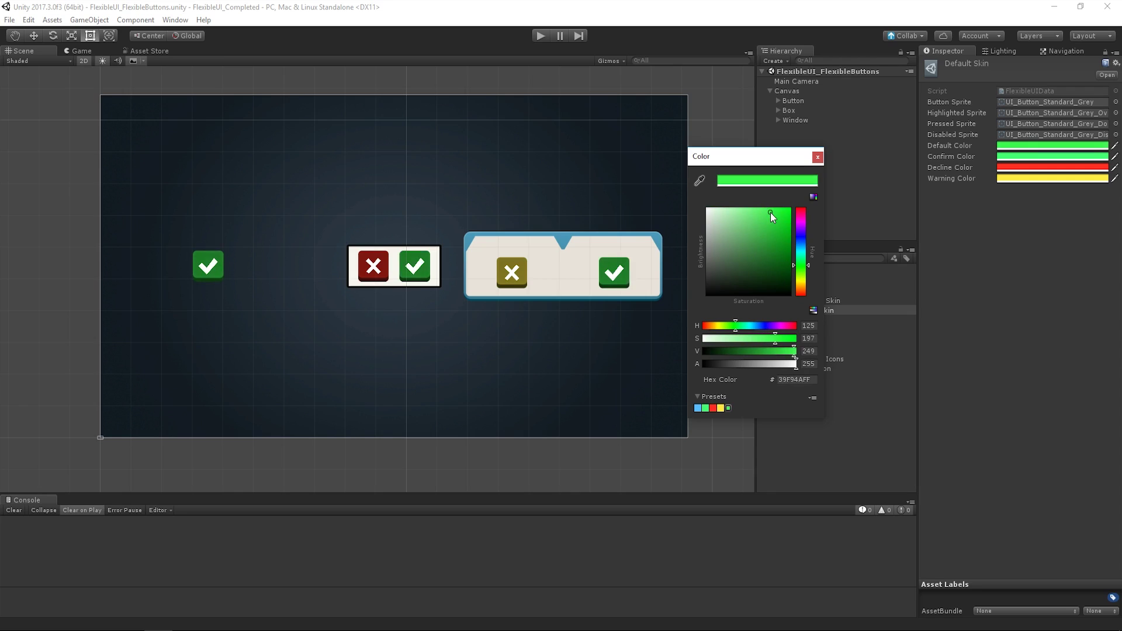
{"action": "left_click", "coordinate": [705, 408]}
{"action": "left_click", "coordinate": [817, 156]}
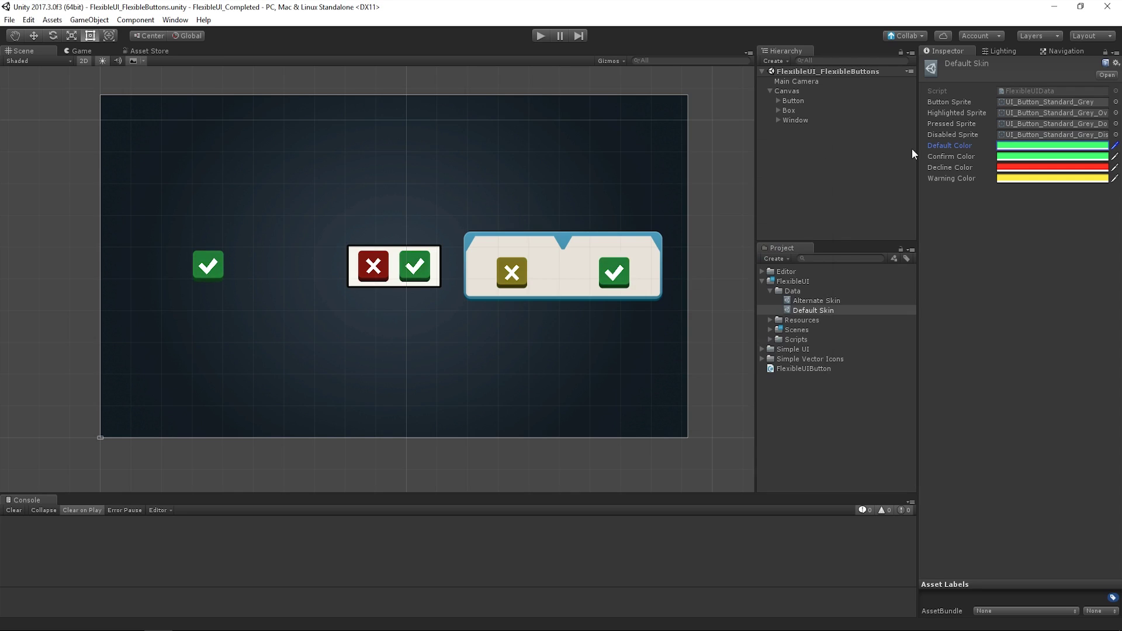
Change the Default Skin's Default Color to a purple of about hex 8B2DFF.
{"action": "left_click", "coordinate": [1028, 149]}
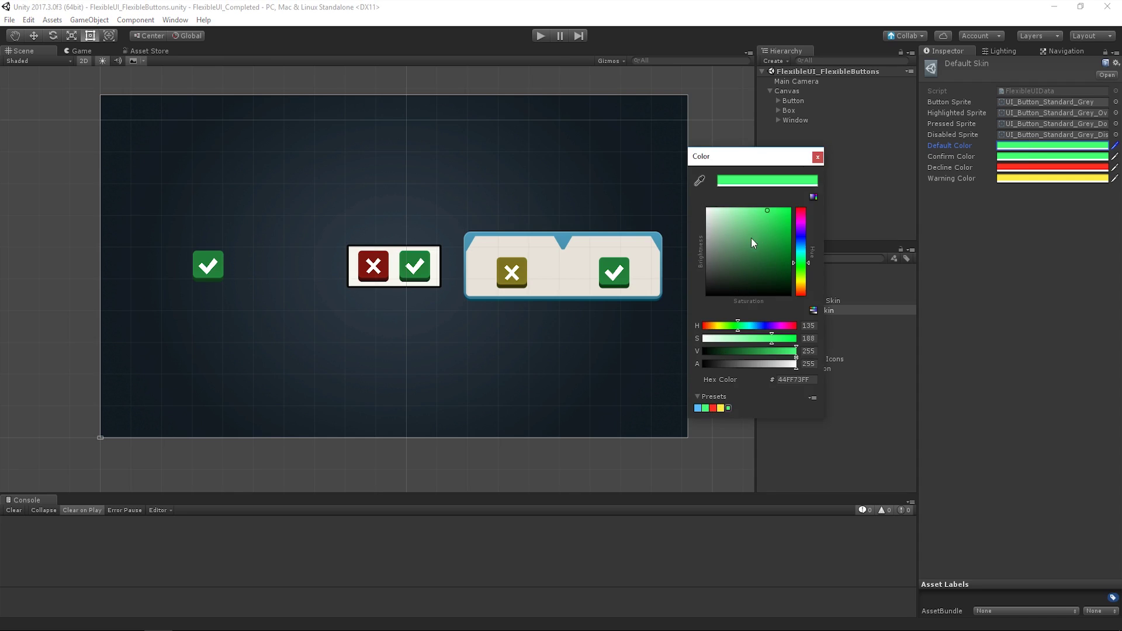
{"action": "left_click_drag", "start_coordinate": [800, 244], "coordinate": [774, 208]}
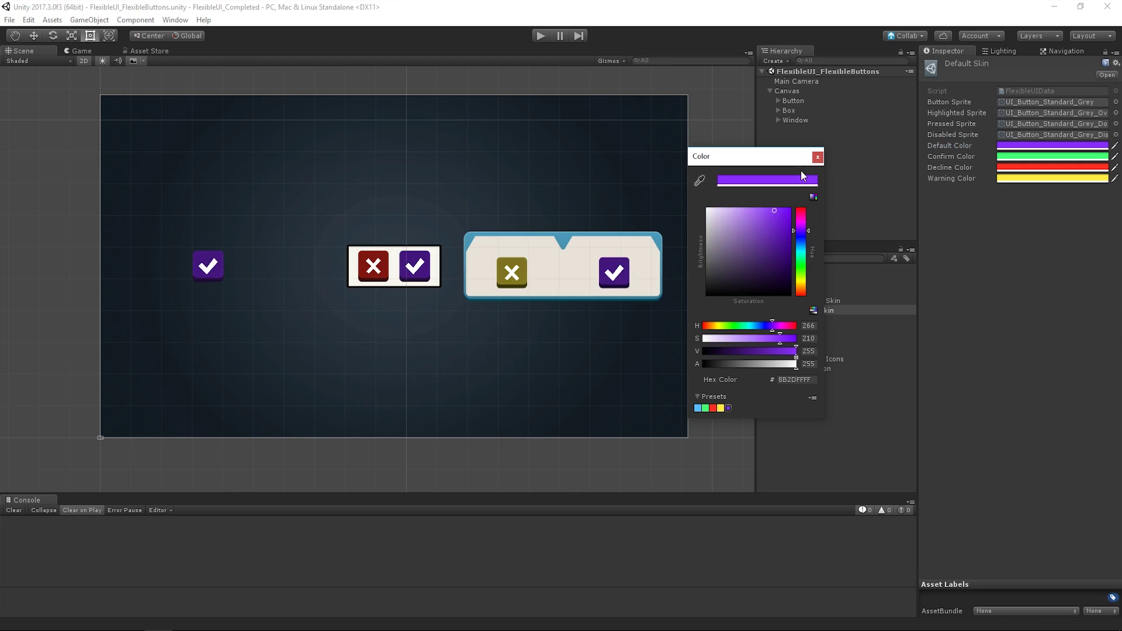
{"action": "left_click", "coordinate": [816, 157]}
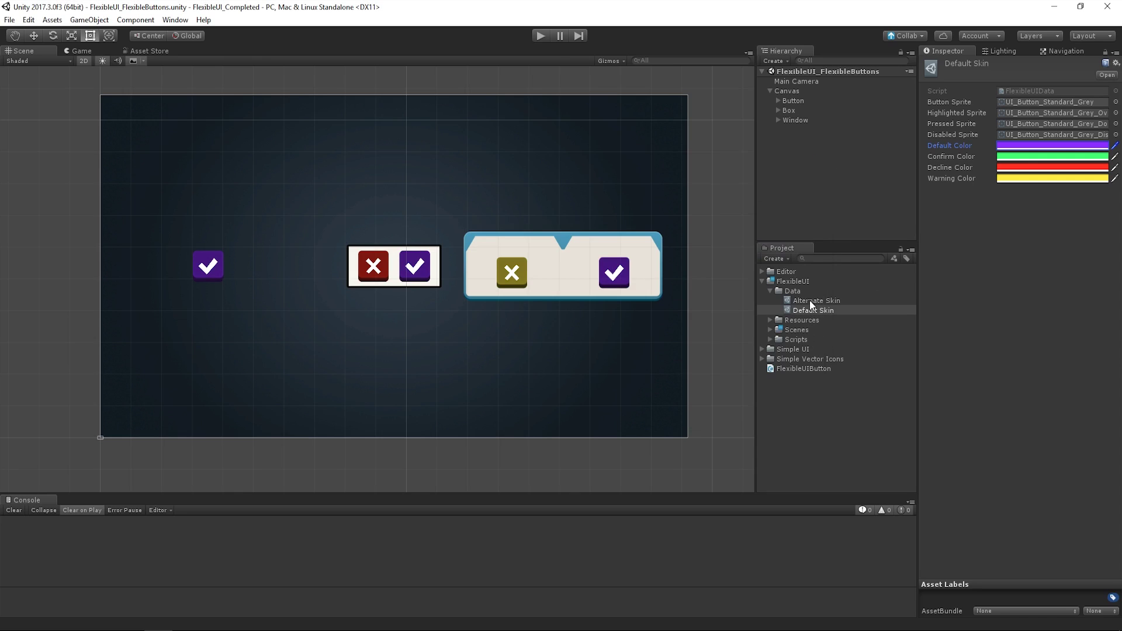
Assign the Alternate Skin asset as the Skin Data of the standalone Button.
{"action": "left_click", "coordinate": [789, 102]}
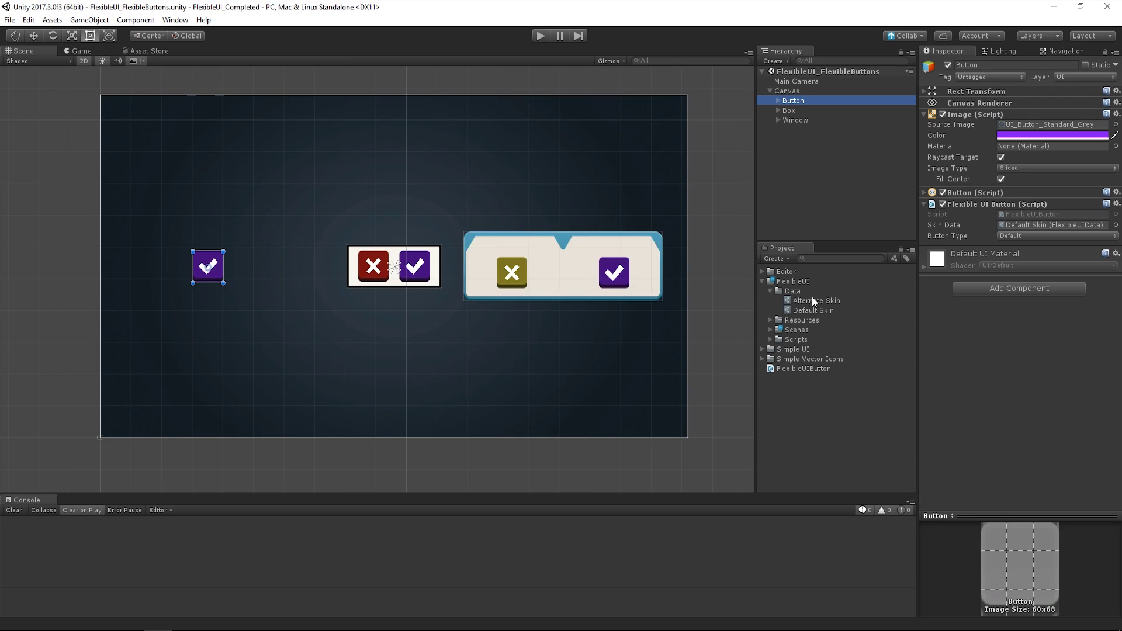
{"action": "left_click_drag", "start_coordinate": [801, 300], "coordinate": [1026, 228]}
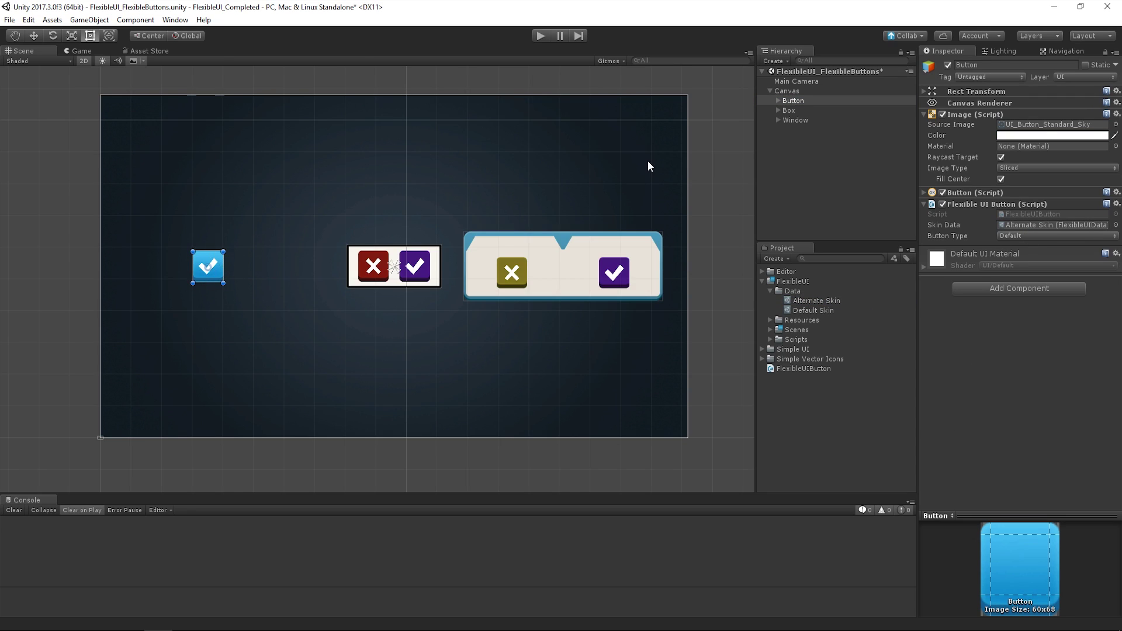
Assign the Alternate Skin asset as the Skin Data of the Accept button inside the Window's Box.
{"action": "left_click", "coordinate": [788, 111]}
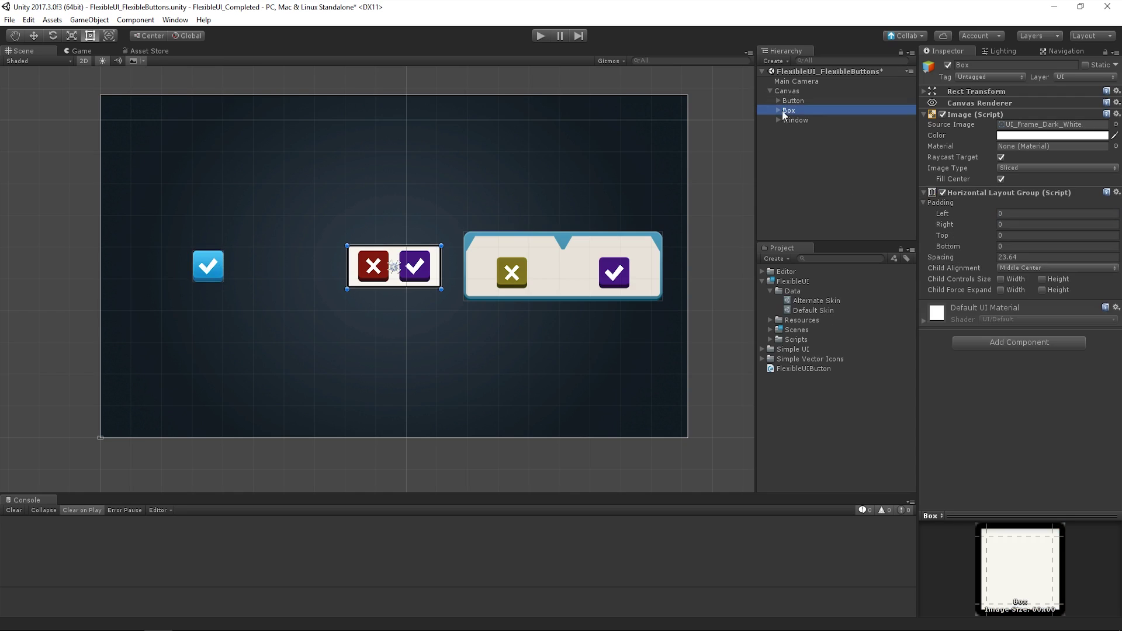
{"action": "left_click", "coordinate": [792, 120]}
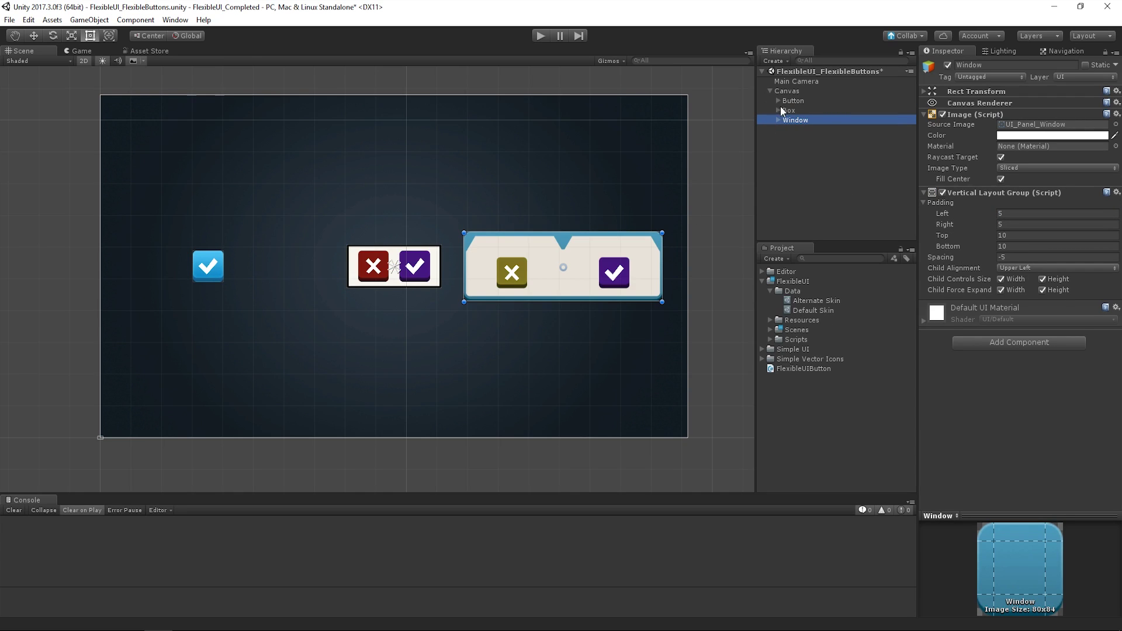
{"action": "left_click", "coordinate": [778, 120]}
{"action": "left_click", "coordinate": [783, 139]}
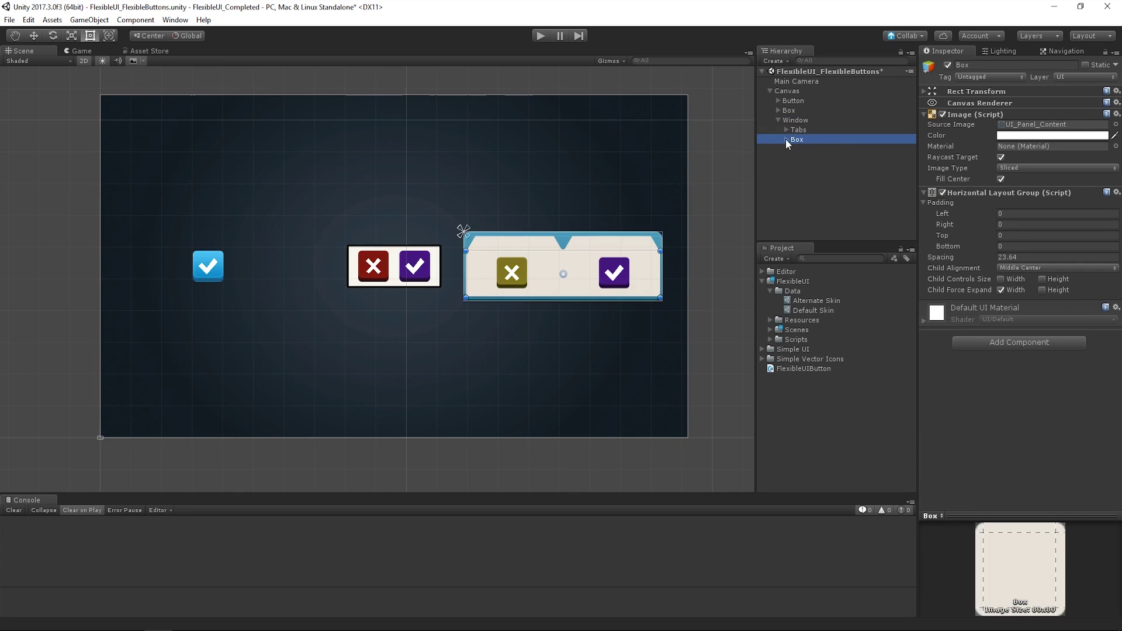
{"action": "left_click", "coordinate": [785, 140]}
{"action": "left_click", "coordinate": [801, 158]}
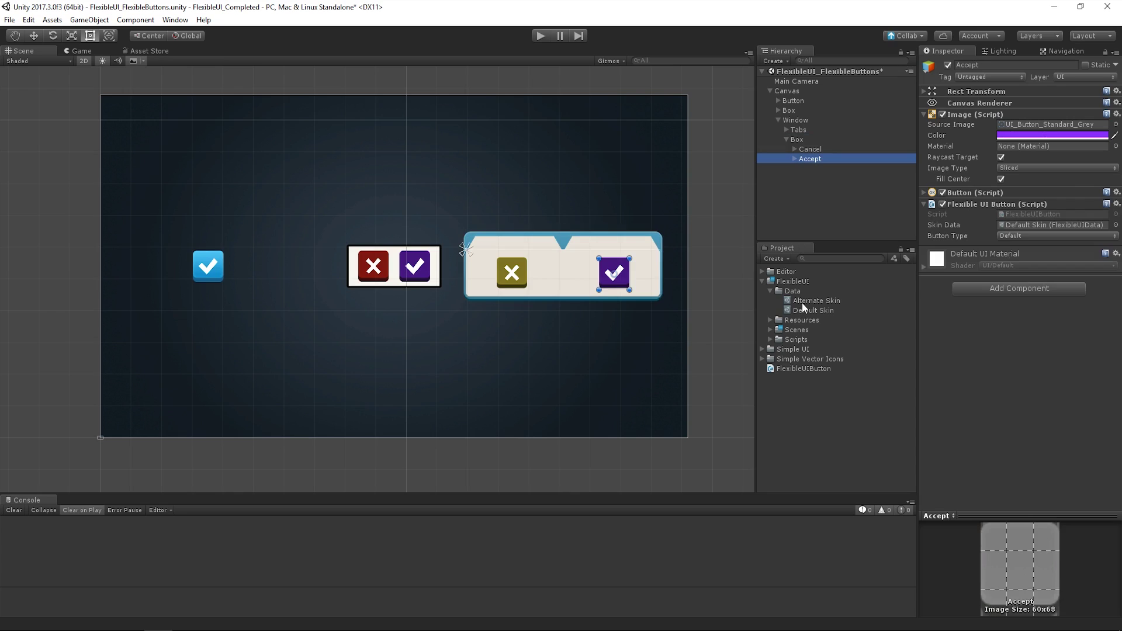
{"action": "left_click_drag", "start_coordinate": [802, 310], "coordinate": [1061, 226]}
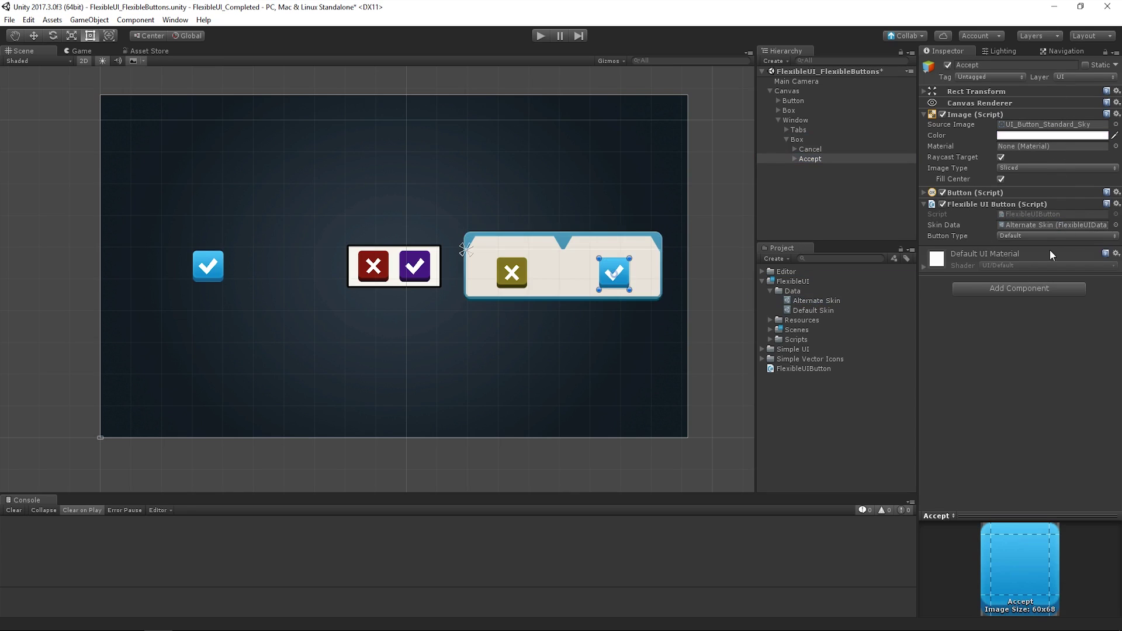
Set the Alternate Skin's Default Color to a light red of about hex FF8080.
{"action": "left_click", "coordinate": [808, 299]}
{"action": "left_click", "coordinate": [1036, 147]}
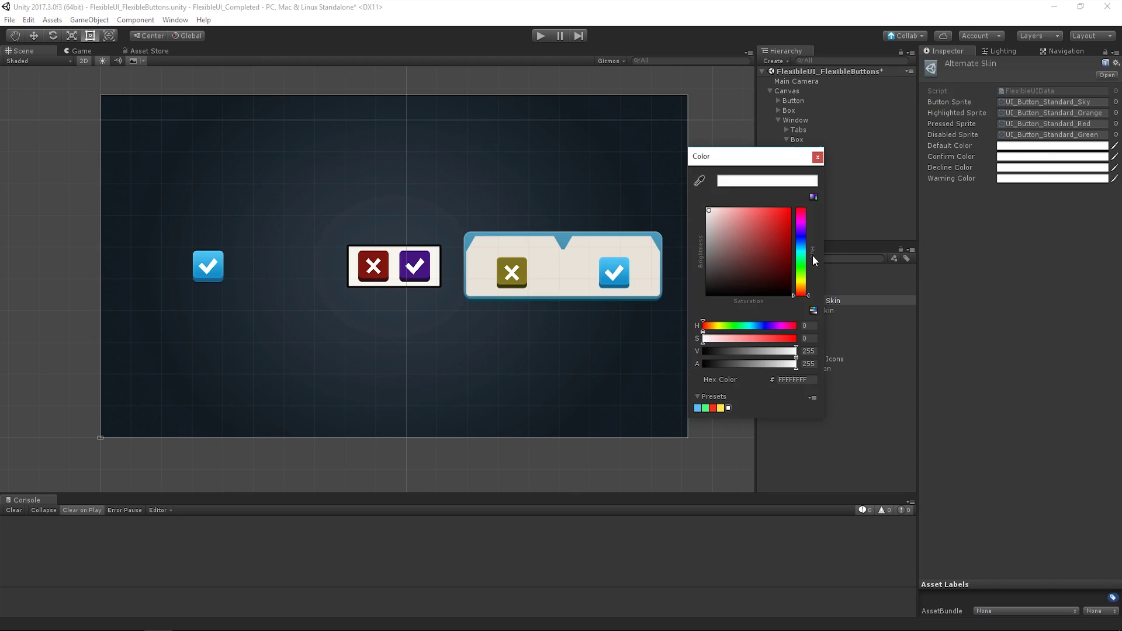
{"action": "mouse_move", "coordinate": [734, 222]}
{"action": "left_mouse_down"}
{"action": "mouse_move", "coordinate": [725, 210]}
{"action": "mouse_move", "coordinate": [768, 191]}
{"action": "mouse_move", "coordinate": [749, 194]}
{"action": "left_mouse_up"}
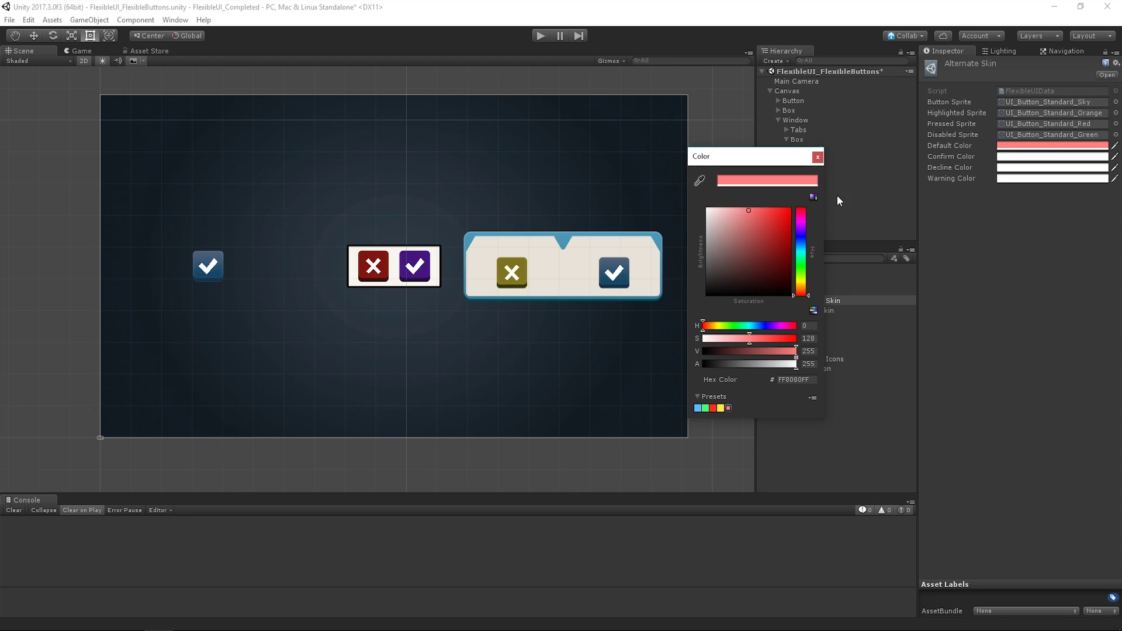
{"action": "left_click", "coordinate": [816, 157]}
Switch the Button Type of the Cancel button inside the Window's Box through Confirm and Decline, ending on Warning.
{"action": "left_click", "coordinate": [825, 150]}
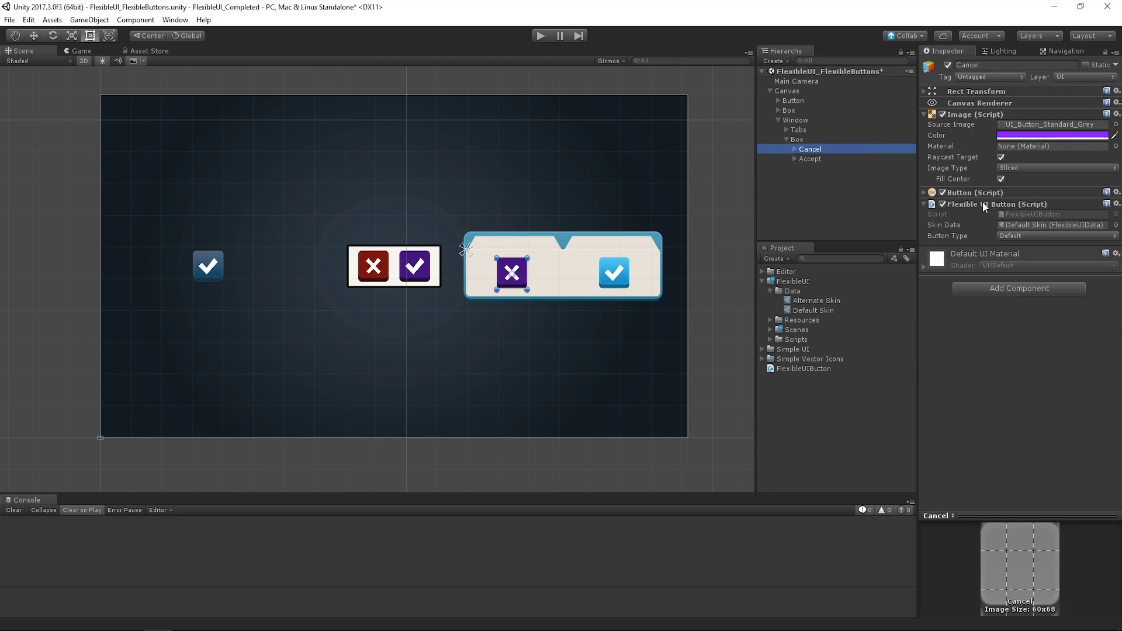
{"action": "left_click", "coordinate": [1021, 237]}
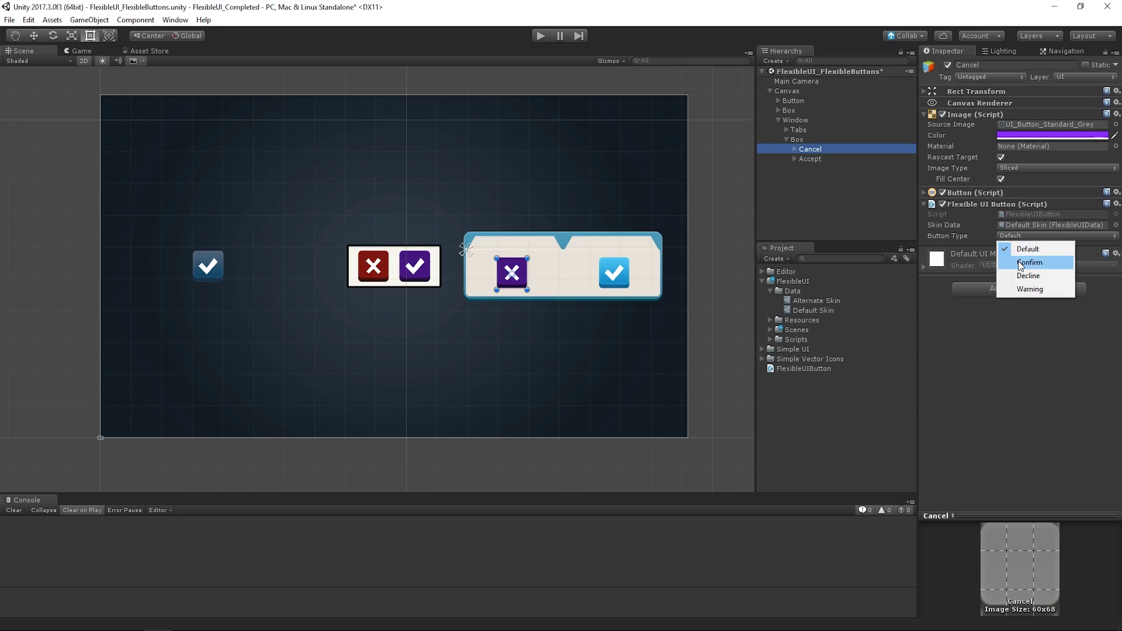
{"action": "left_click", "coordinate": [1019, 262]}
{"action": "left_click", "coordinate": [1019, 237]}
{"action": "left_click", "coordinate": [1024, 275]}
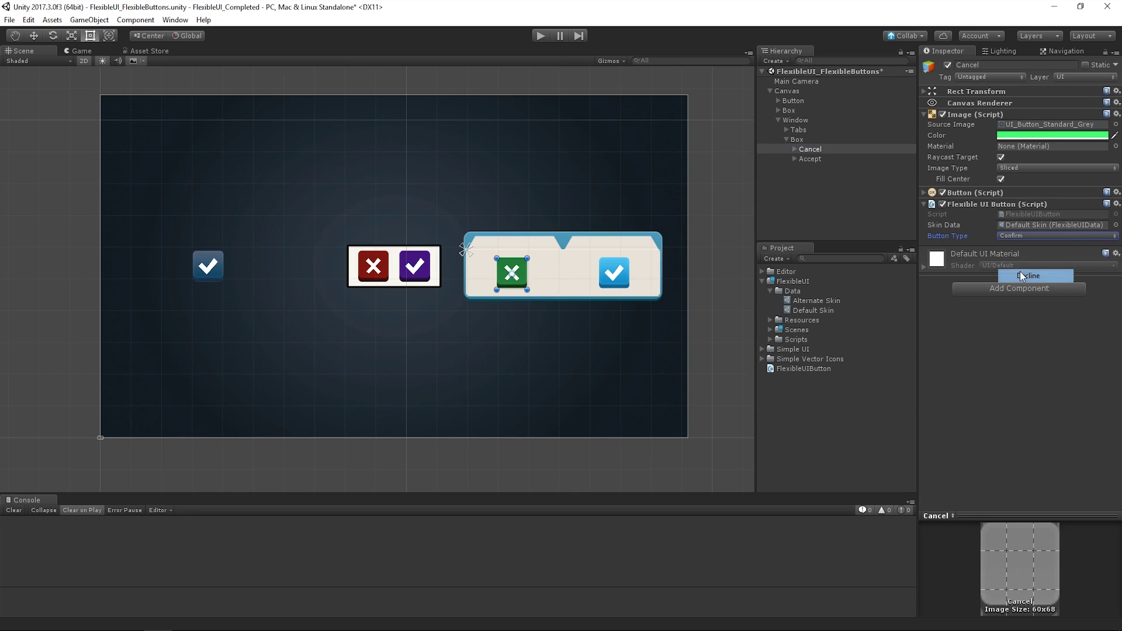
{"action": "left_click", "coordinate": [1028, 236]}
{"action": "left_click", "coordinate": [1023, 288]}
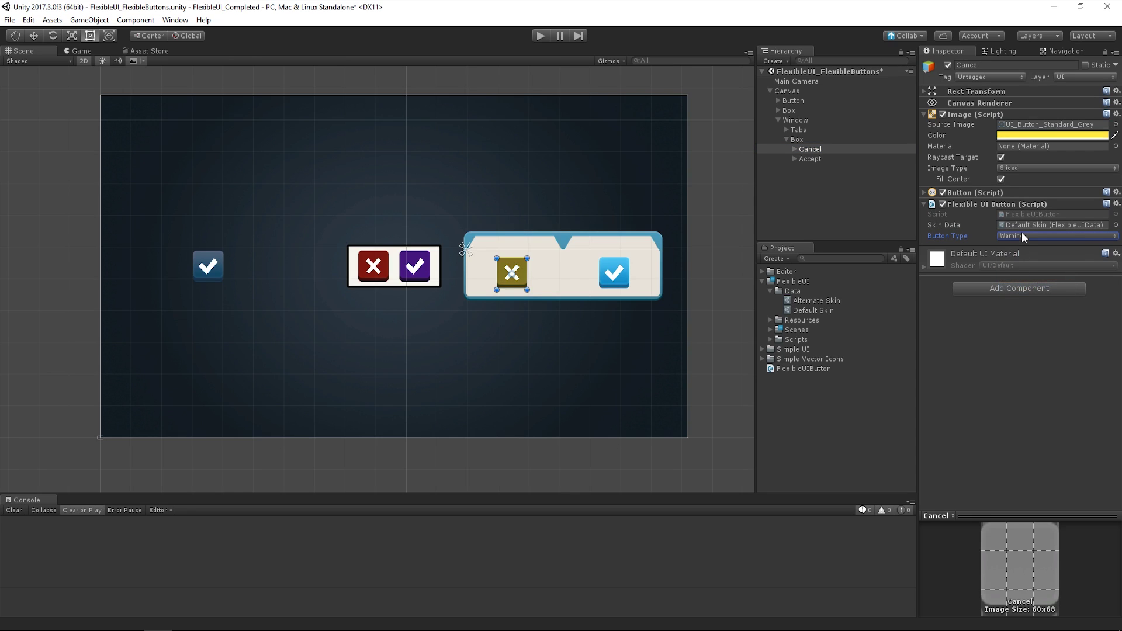
Review the Button Type options of the Window's Cancel button and open its assigned Default Skin asset.
{"action": "left_click", "coordinate": [1021, 236]}
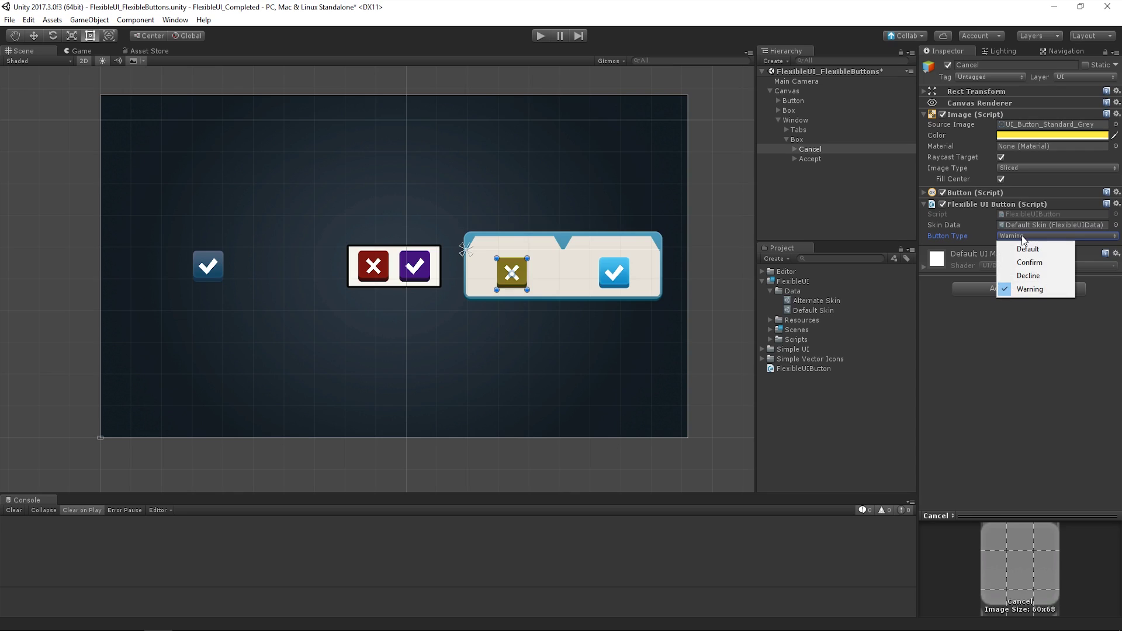
{"action": "double_click", "coordinate": [1031, 224]}
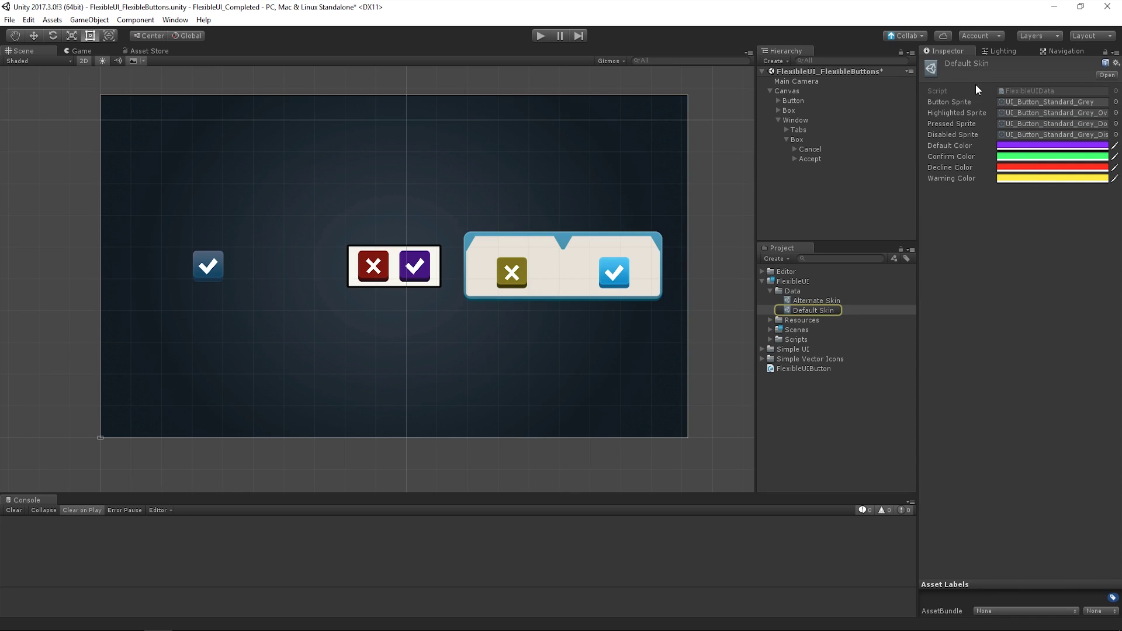